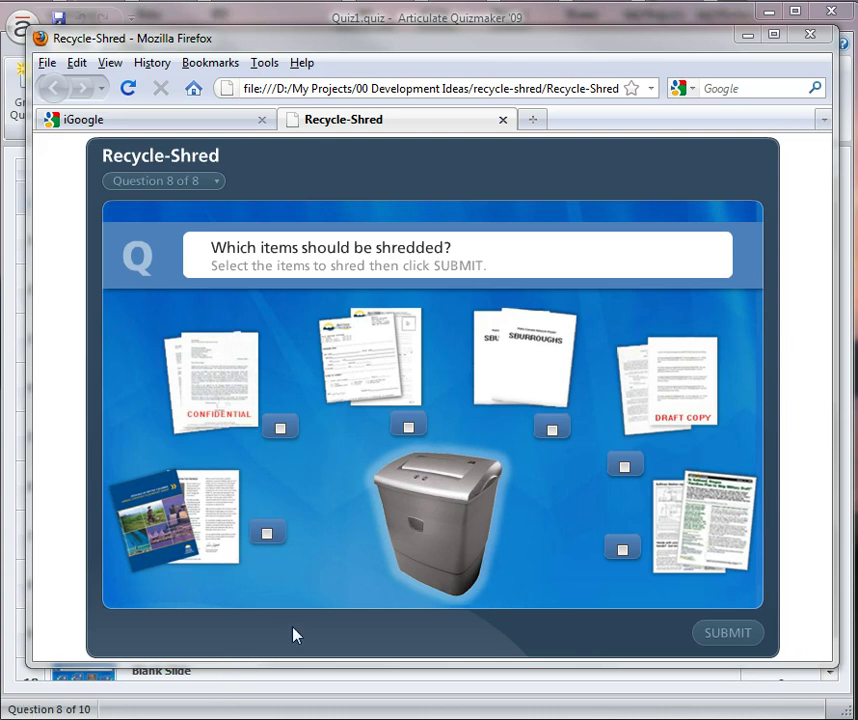
In the Firefox preview, mark Confidential, Company Forms and Draft Copy for shredding and submit the answer.
click(280, 429)
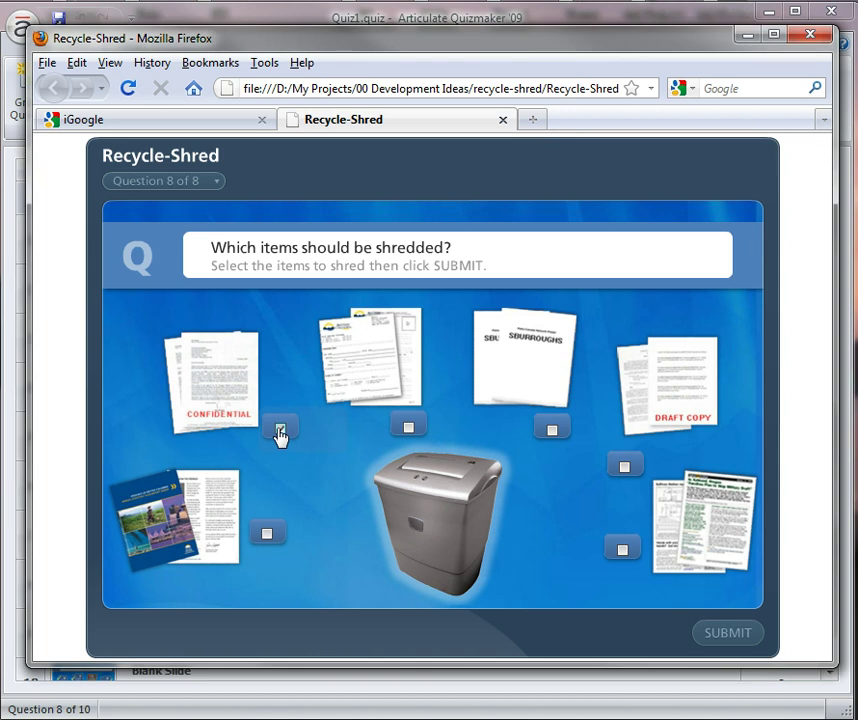
click(408, 428)
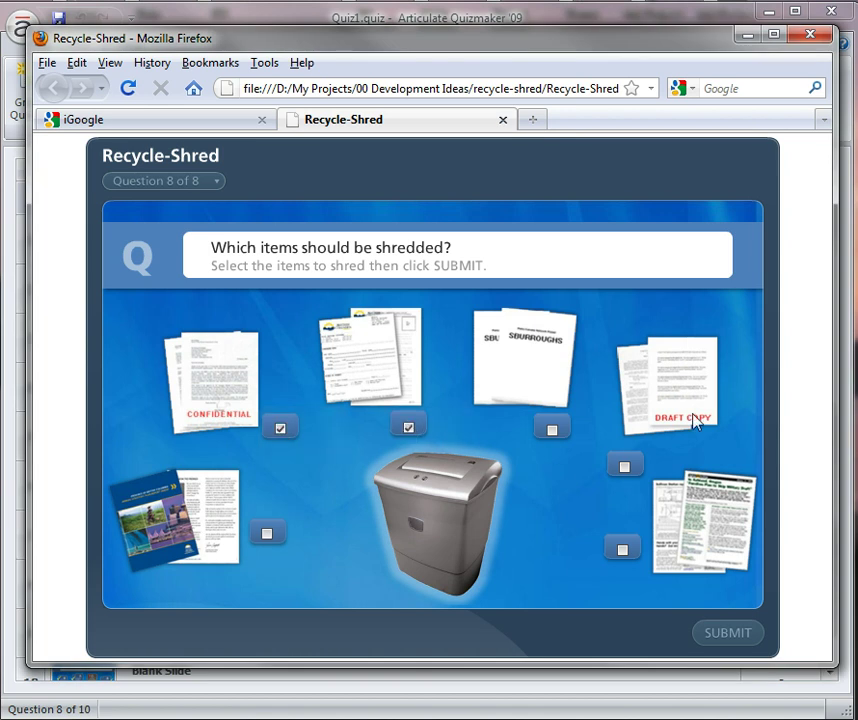
click(624, 466)
click(712, 636)
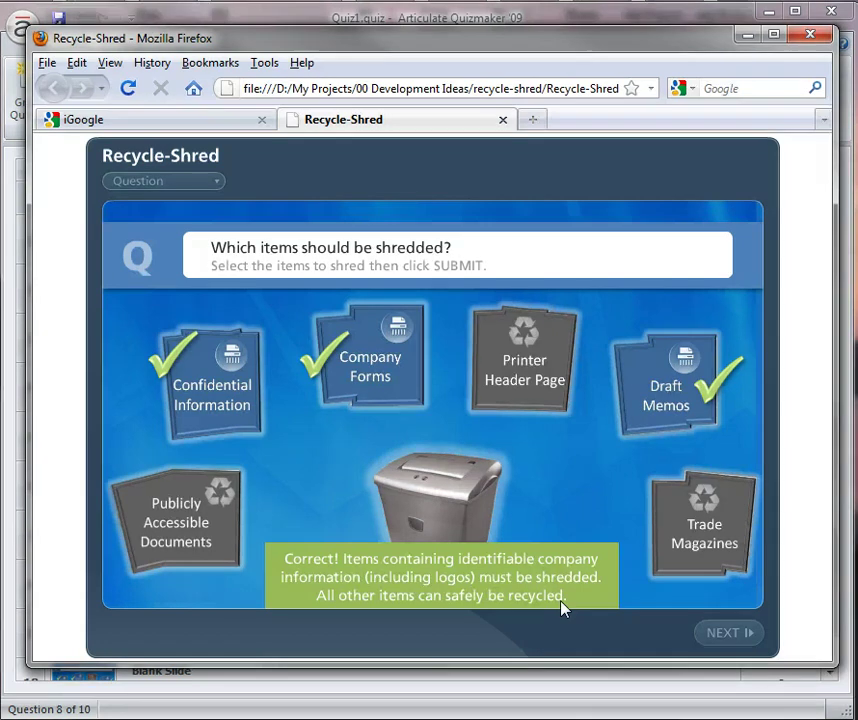
click(472, 18)
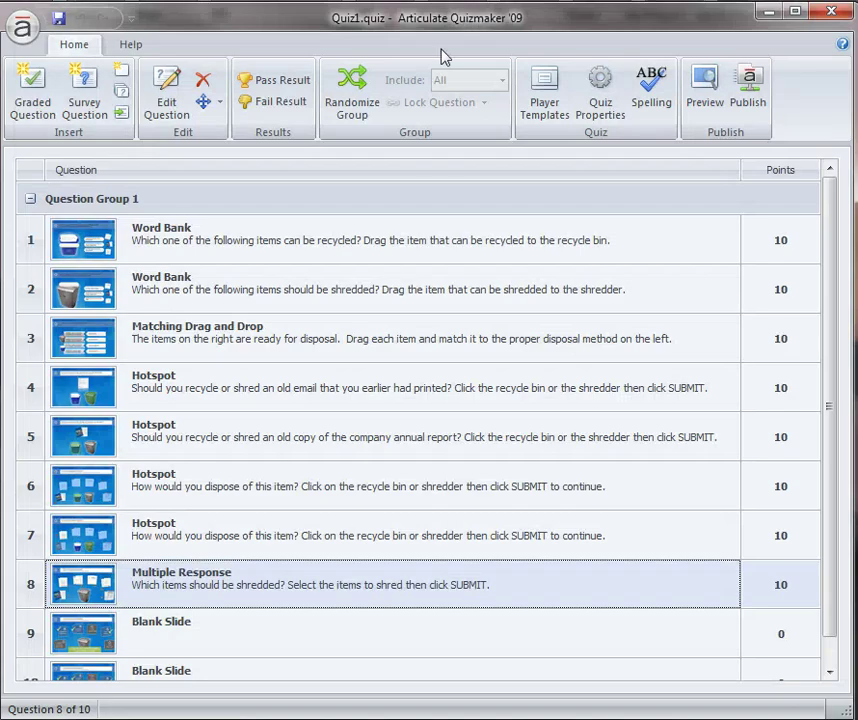
double_click(90, 597)
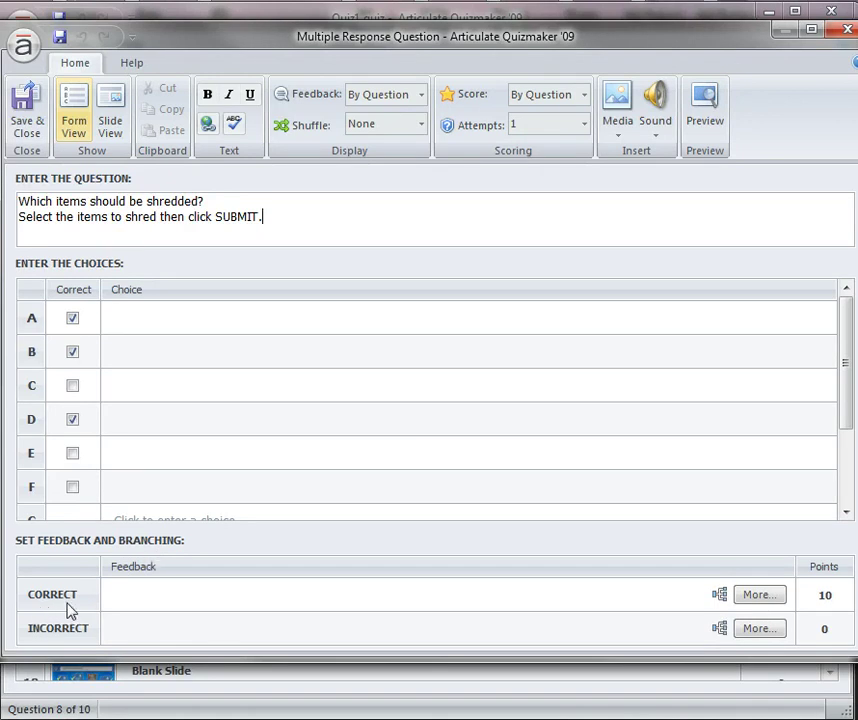
click(758, 595)
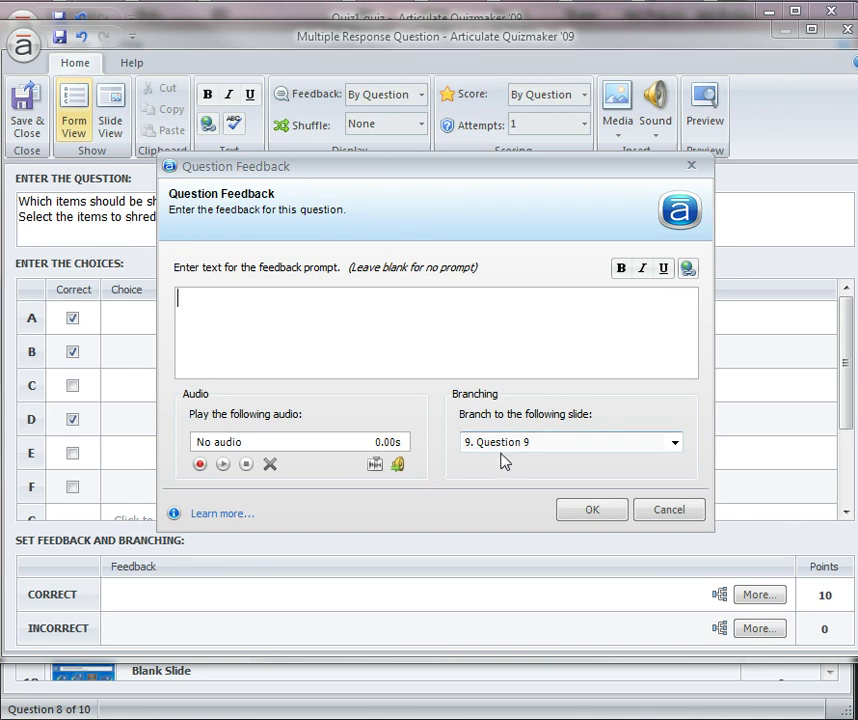
click(674, 514)
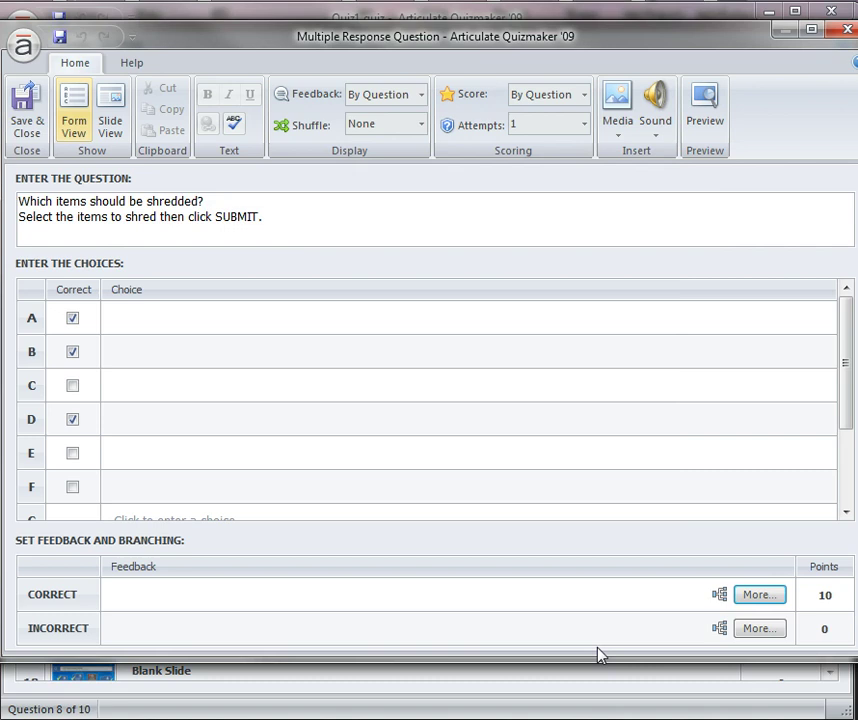
click(759, 628)
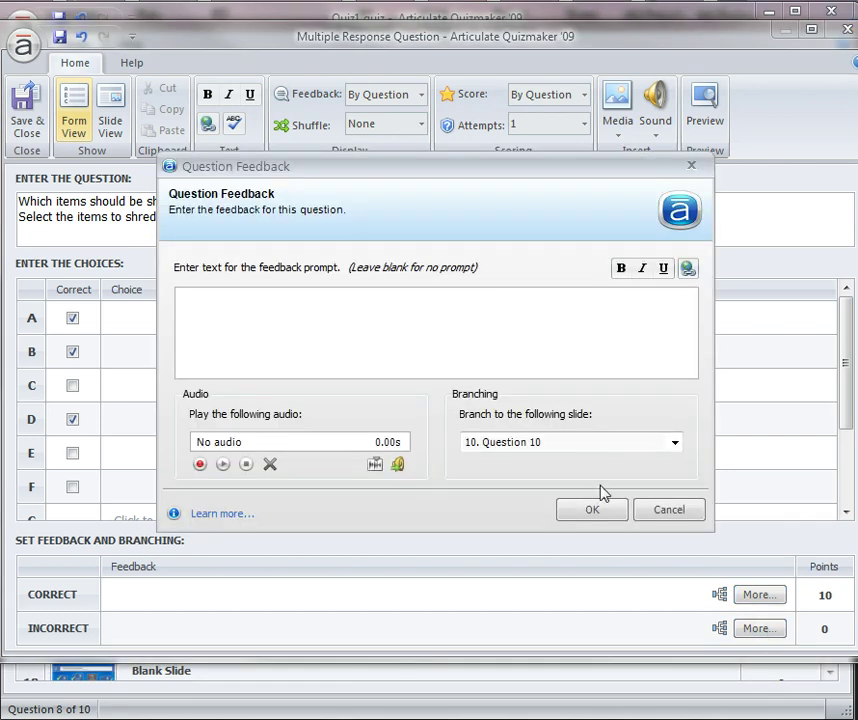
click(668, 515)
click(846, 32)
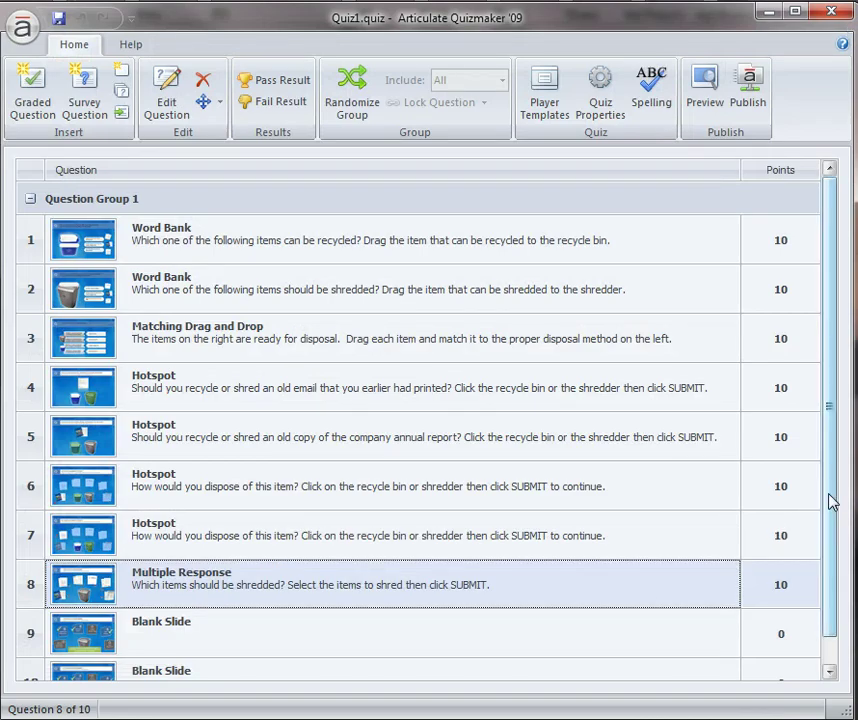
Scroll the question list and open row 9, the first Blank Slide, in the editor.
scroll(830, 502, down, 1)
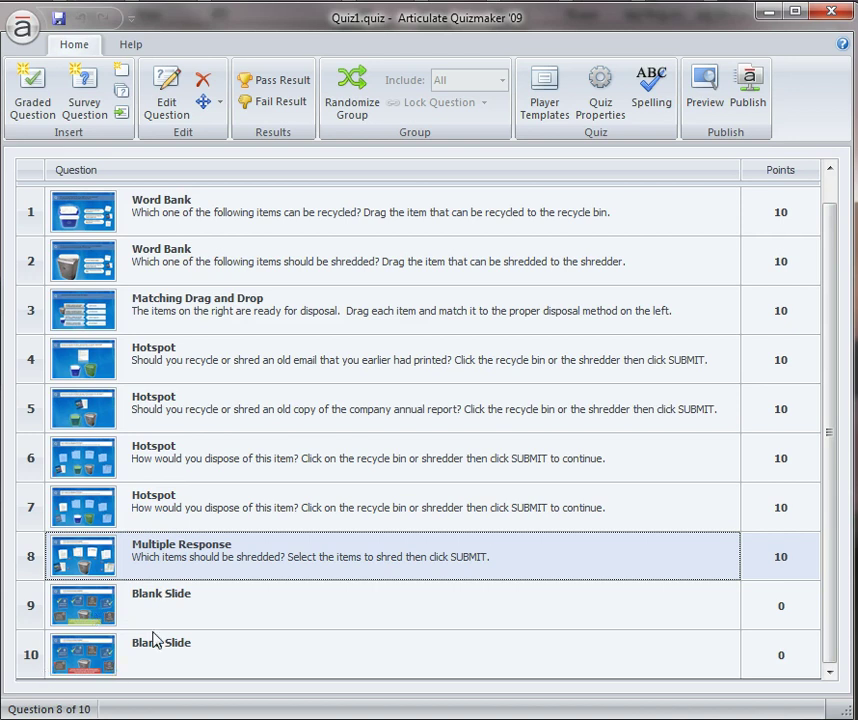
click(103, 619)
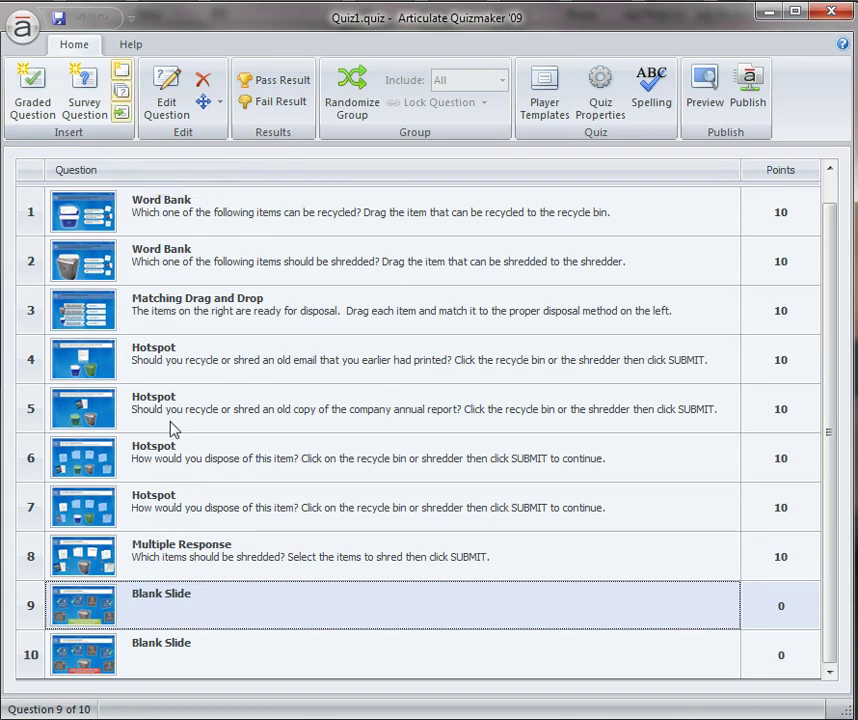
double_click(83, 614)
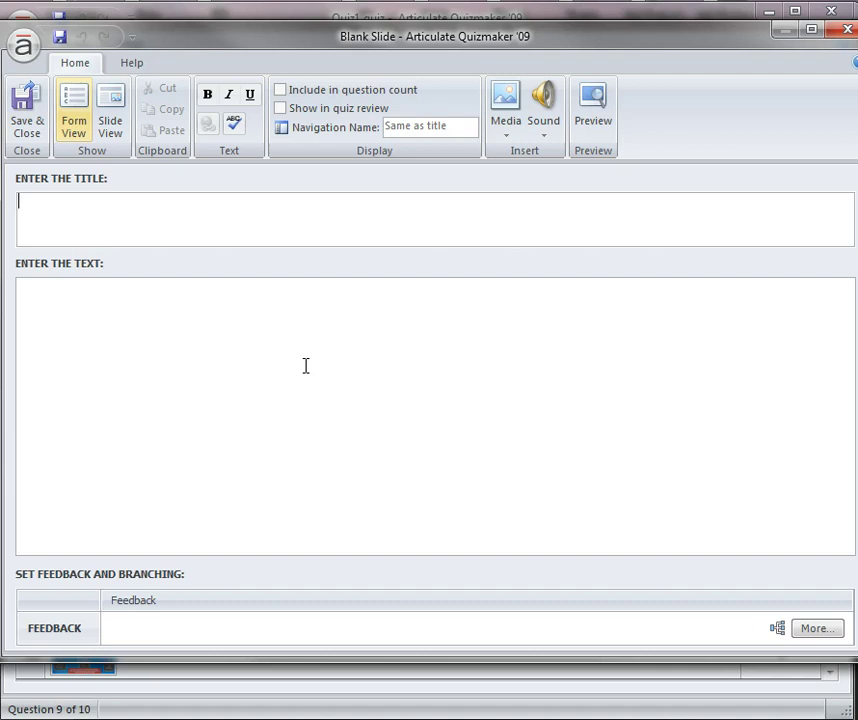
Switch Blank Slide 9 to Slide View to show its checkmarked items, sound and Correct! box.
click(111, 134)
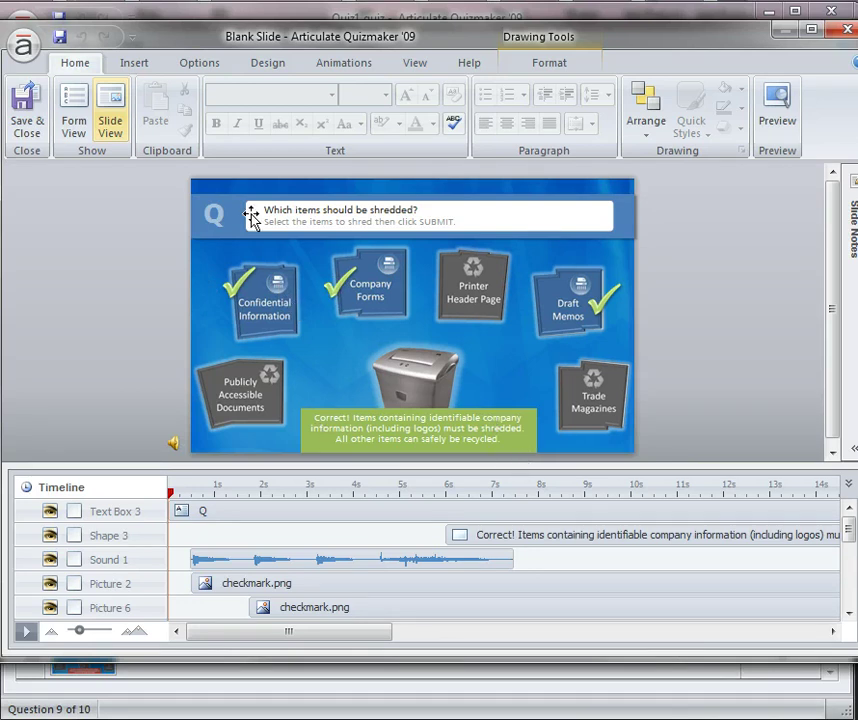
click(133, 63)
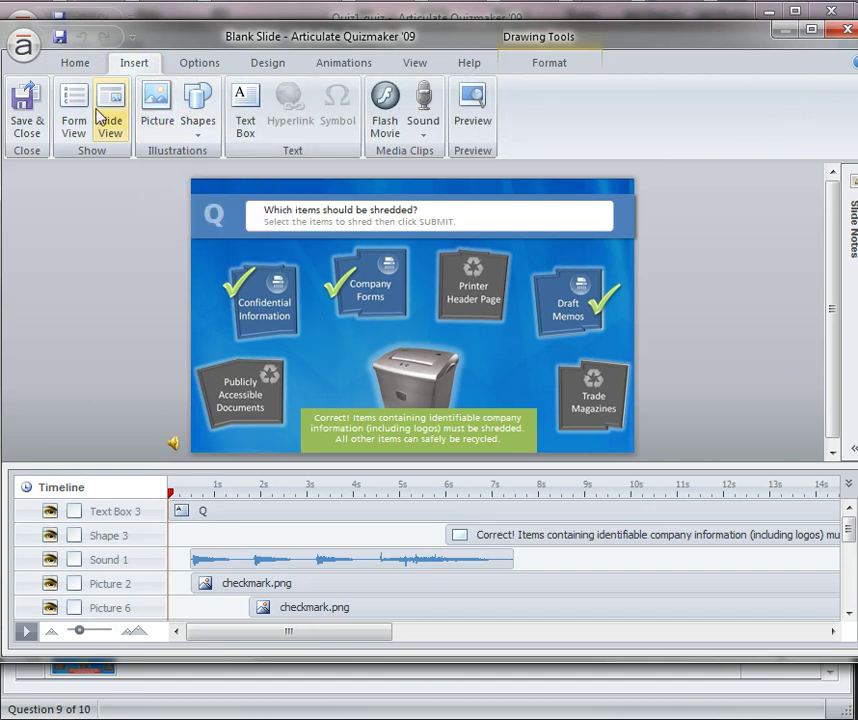
click(82, 66)
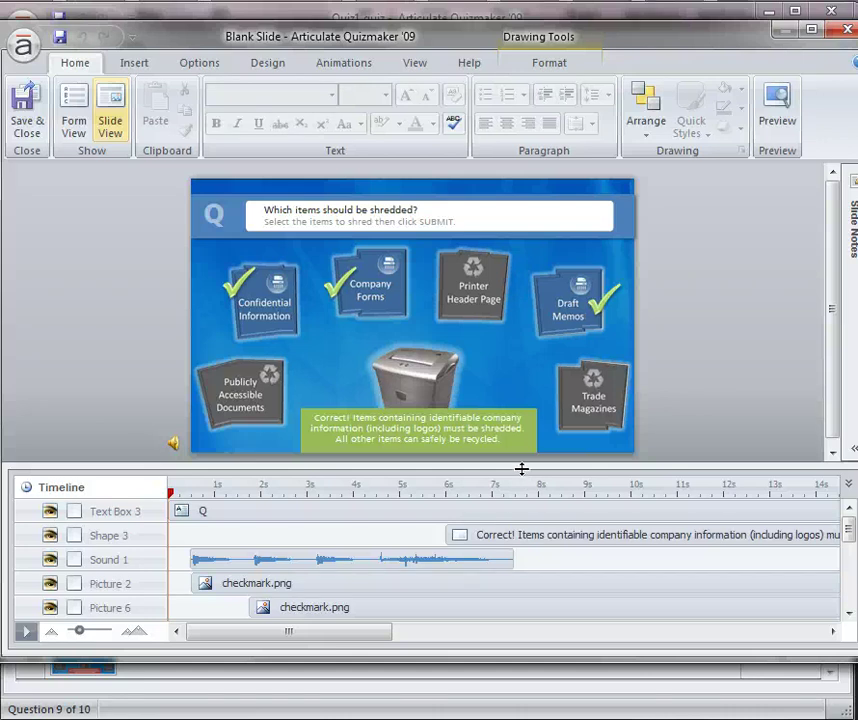
Enlarge the timeline panel and select the green Correct! feedback box, Shape 3.
drag(521, 466, 515, 365)
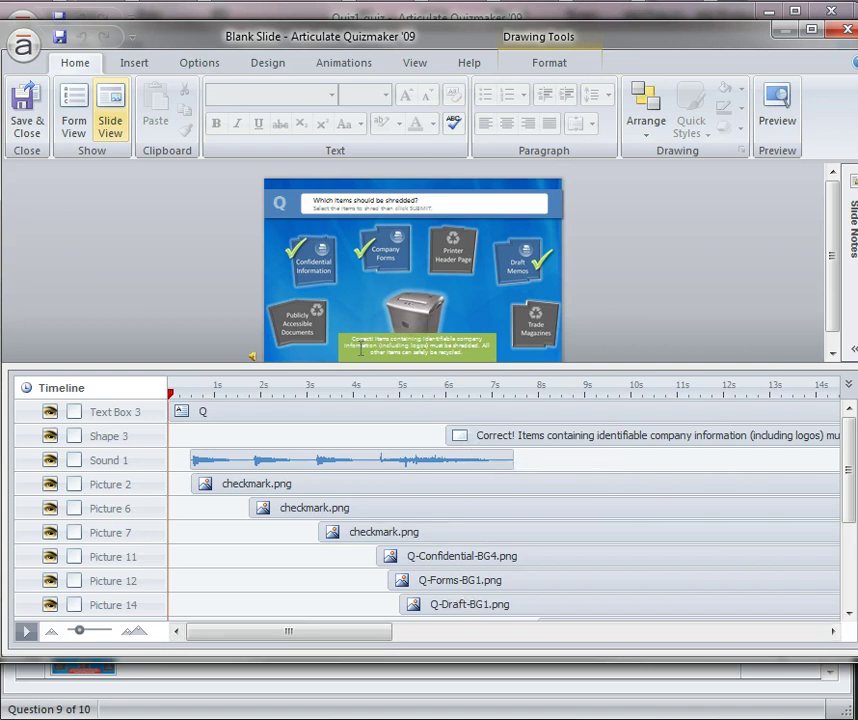
click(467, 438)
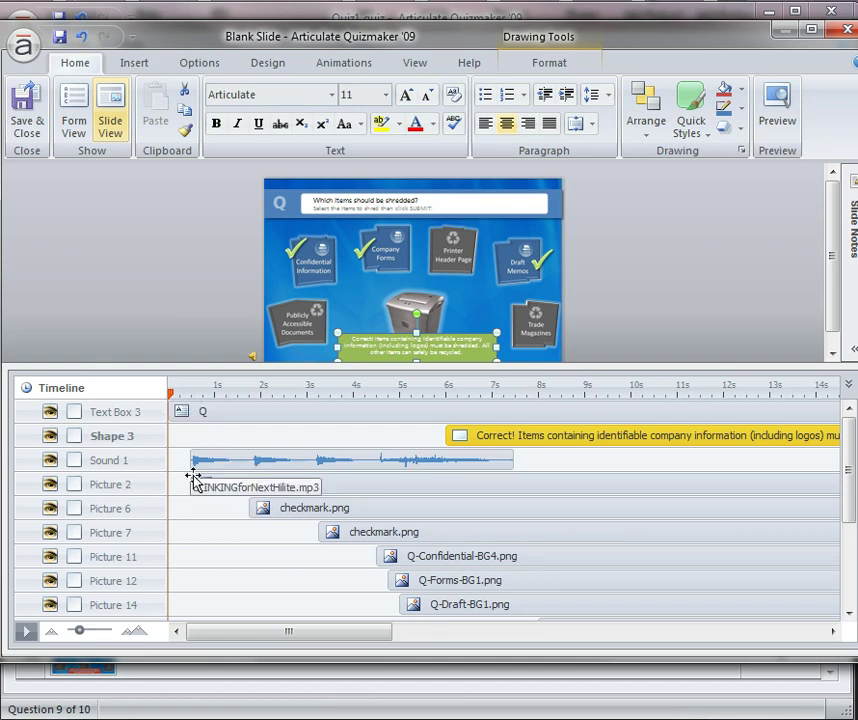
click(200, 486)
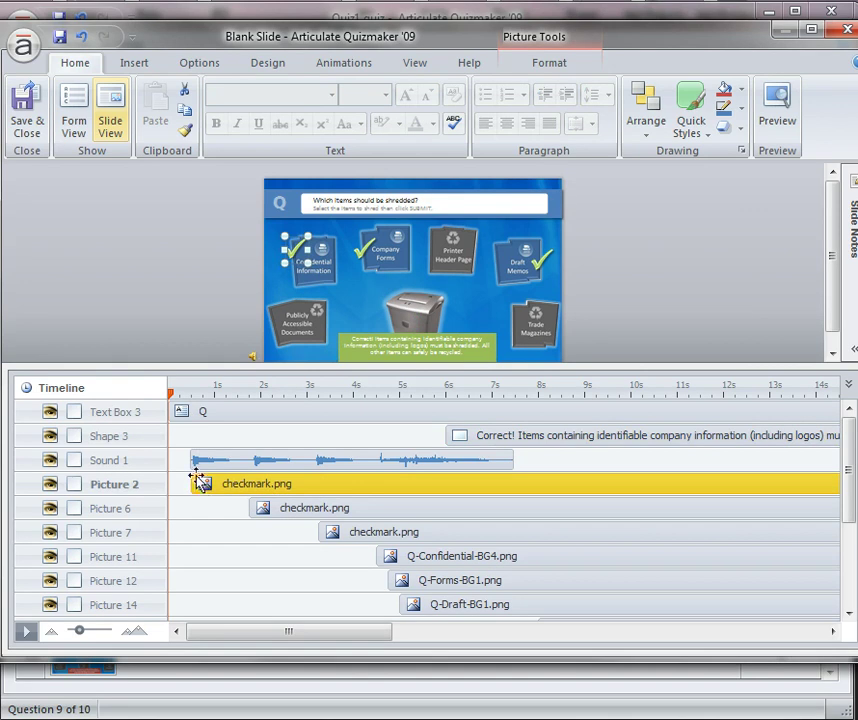
click(198, 462)
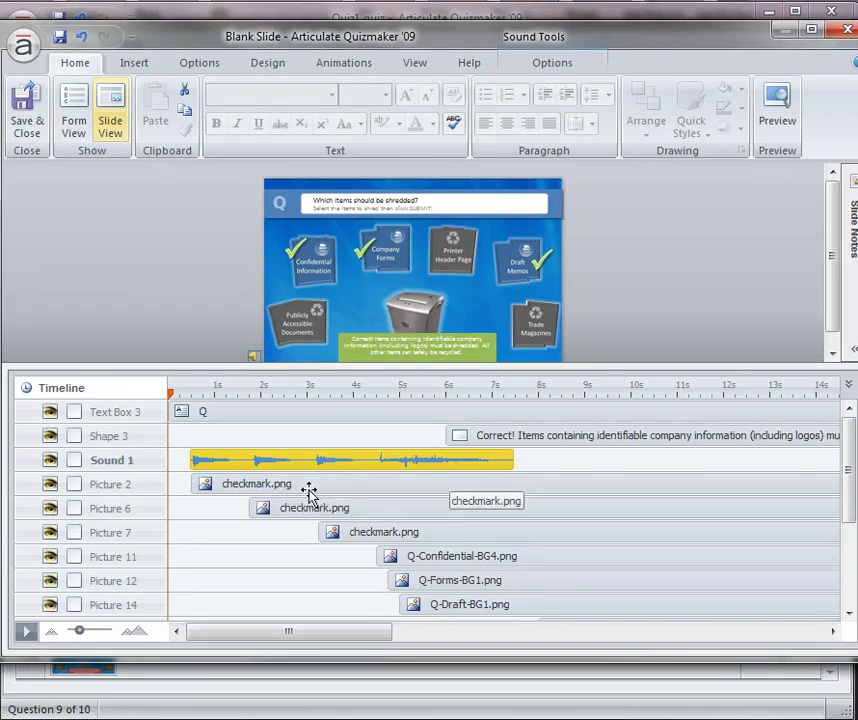
click(205, 482)
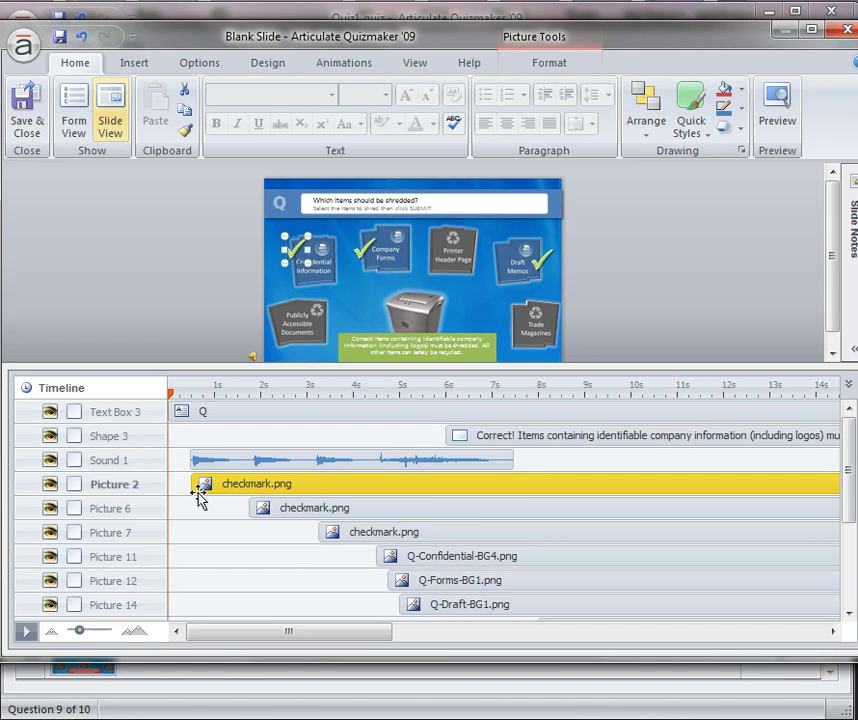
click(258, 508)
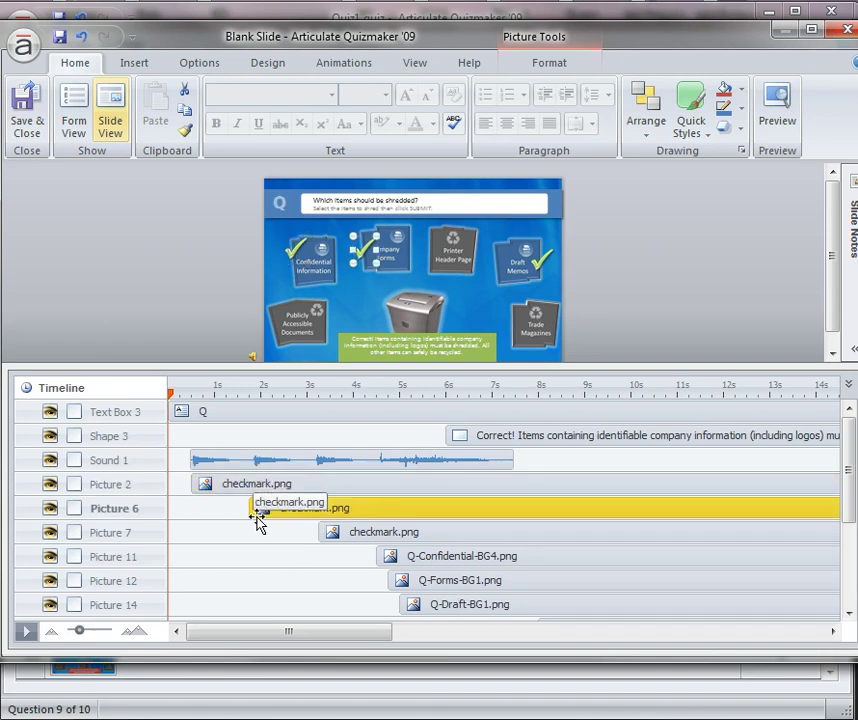
click(330, 537)
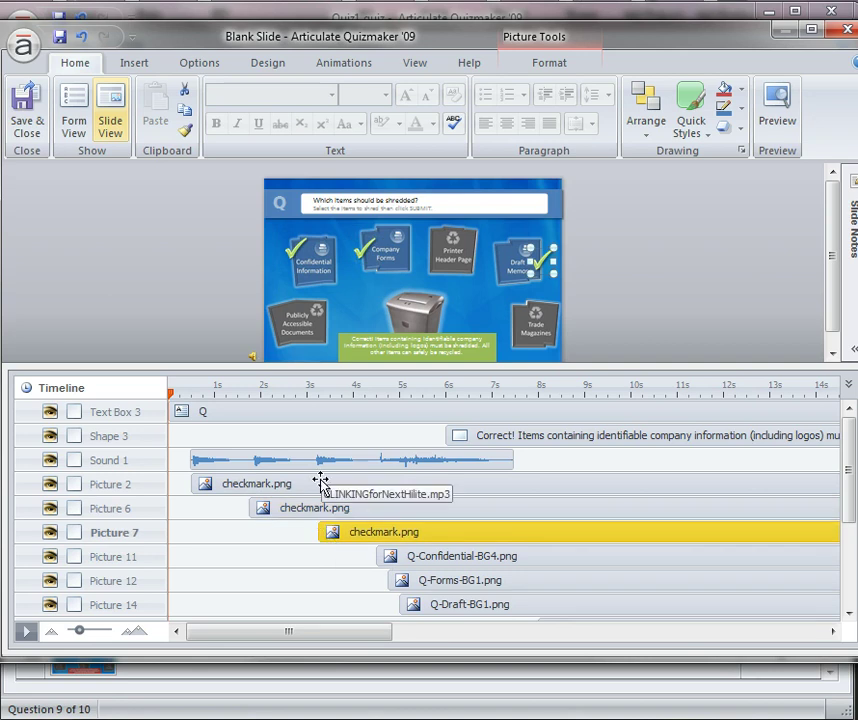
click(389, 556)
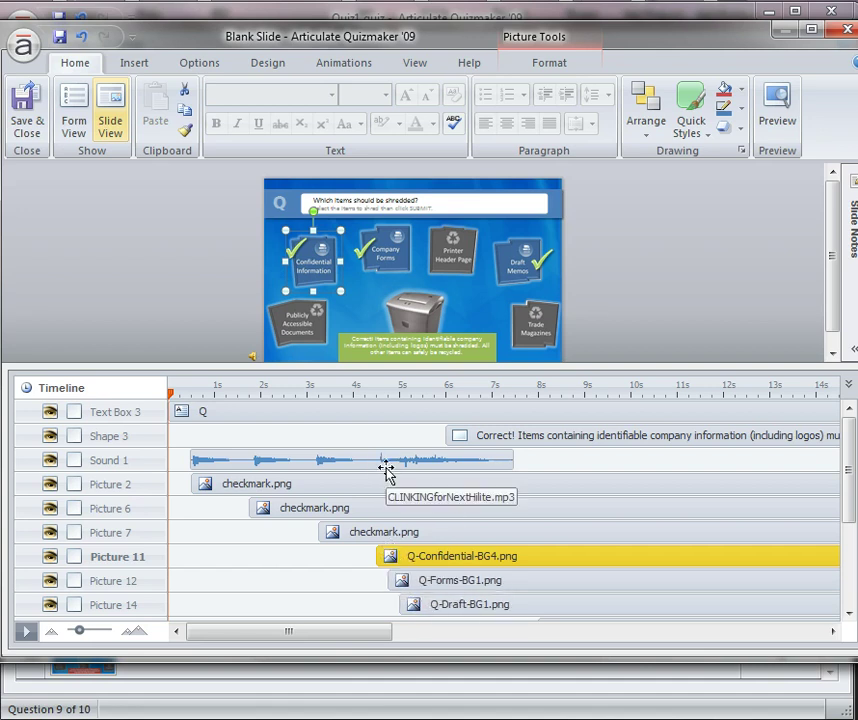
click(400, 580)
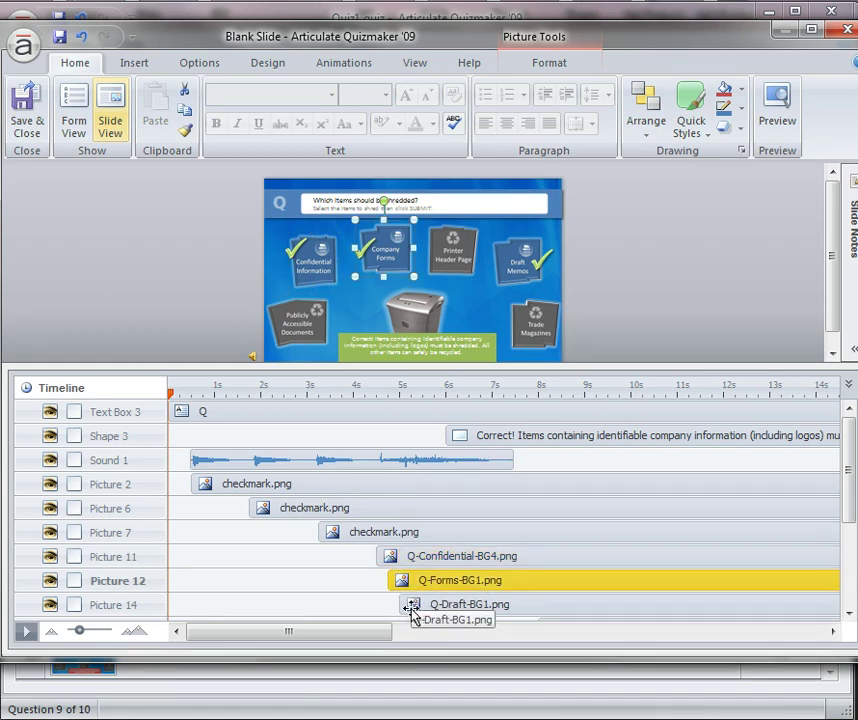
click(412, 608)
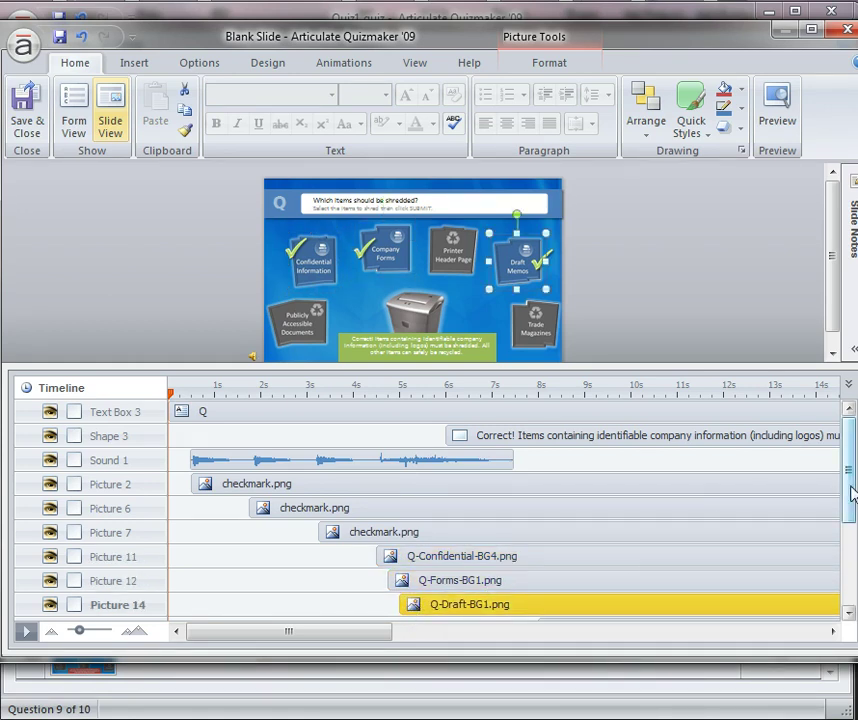
Delay the Printer Header Page and Trade Magazines images to start just after Publicly Accessible Documents.
click(464, 435)
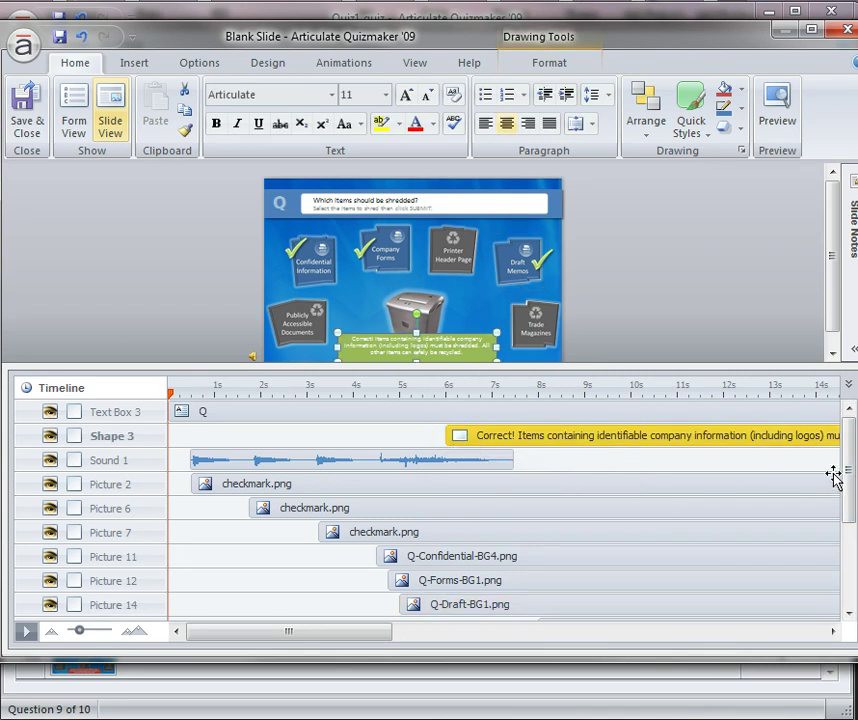
drag(848, 507, 848, 553)
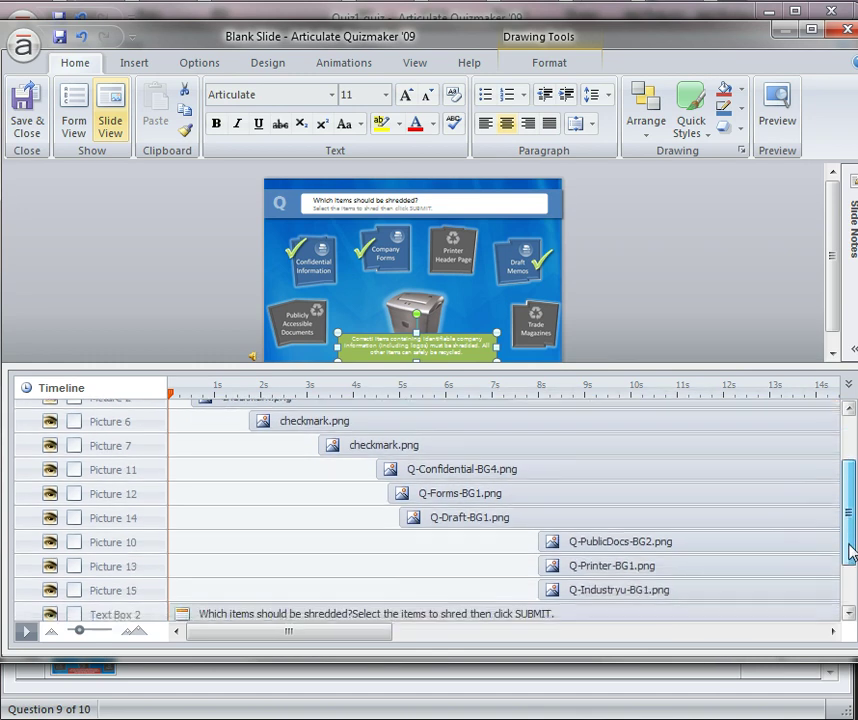
click(567, 540)
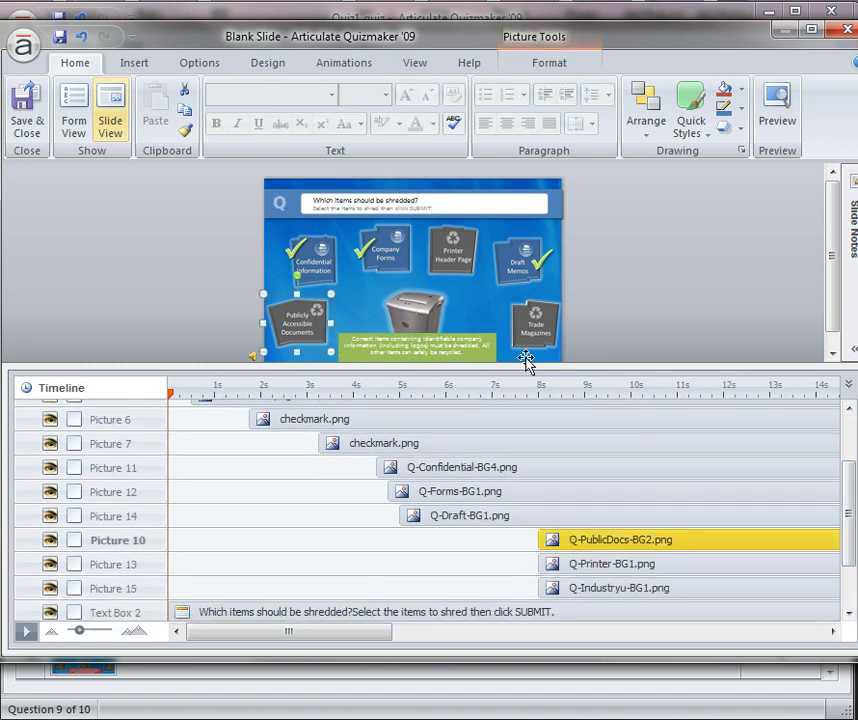
click(551, 566)
click(551, 588)
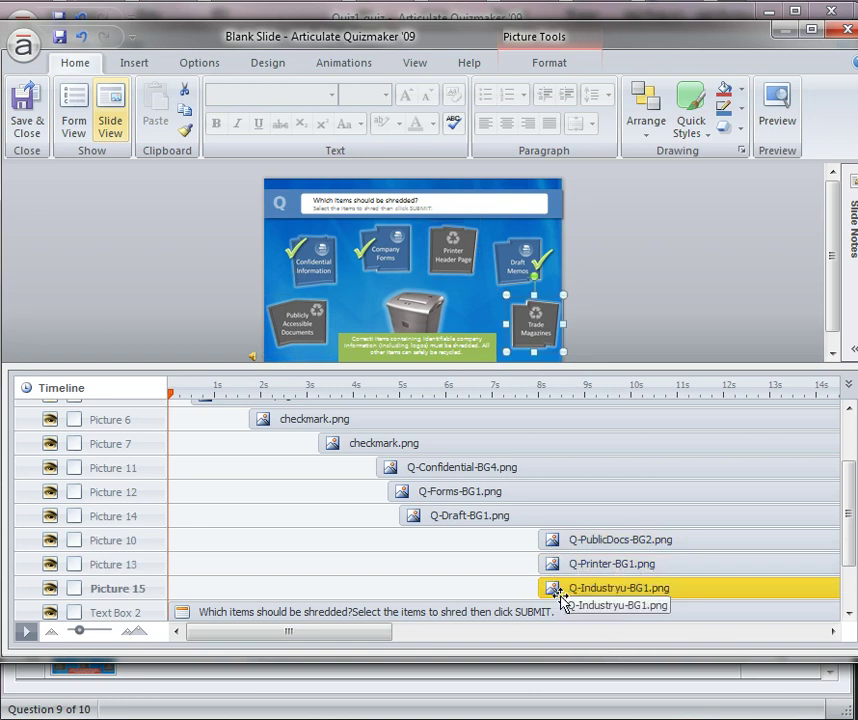
drag(552, 565, 567, 592)
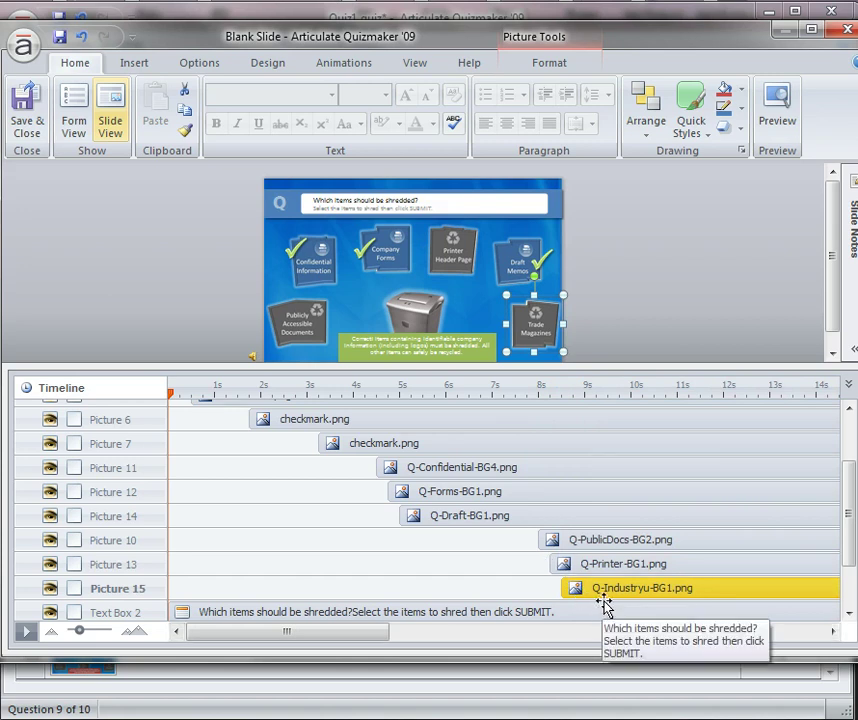
drag(850, 525, 850, 452)
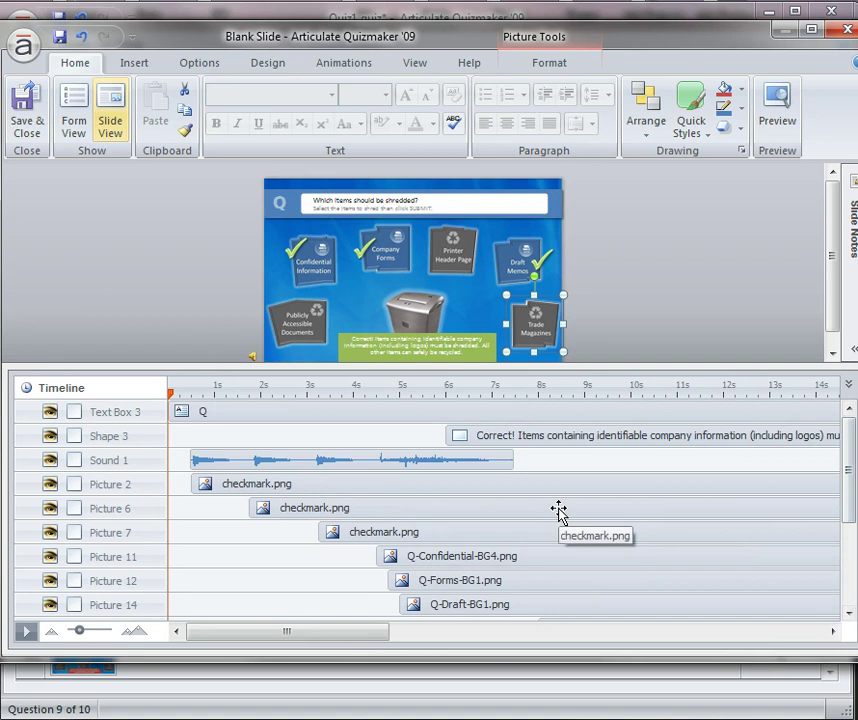
Show the Correct! caption's animation settings and enlarge the slide preview above the timeline.
click(457, 437)
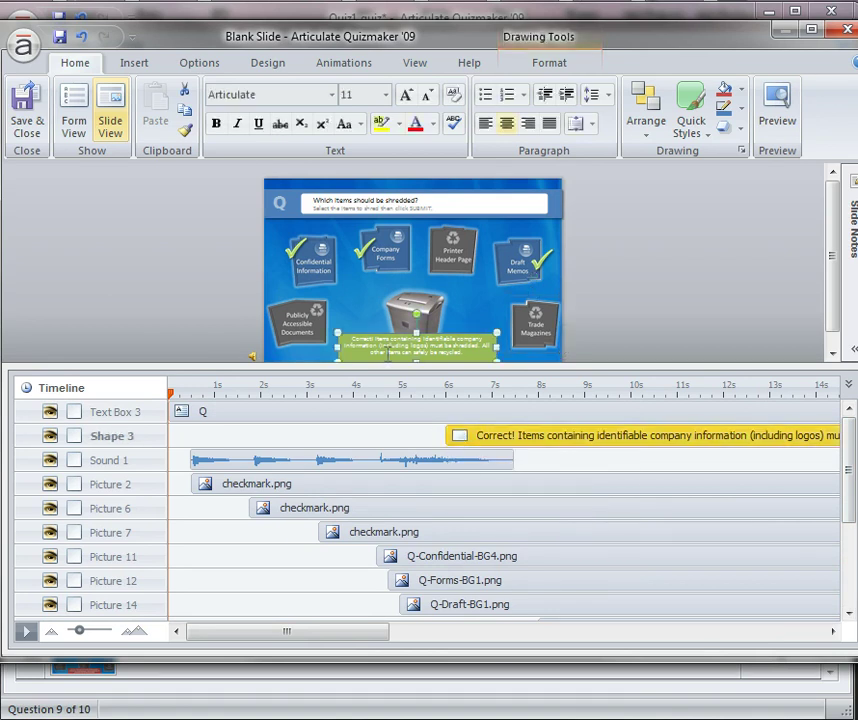
click(356, 64)
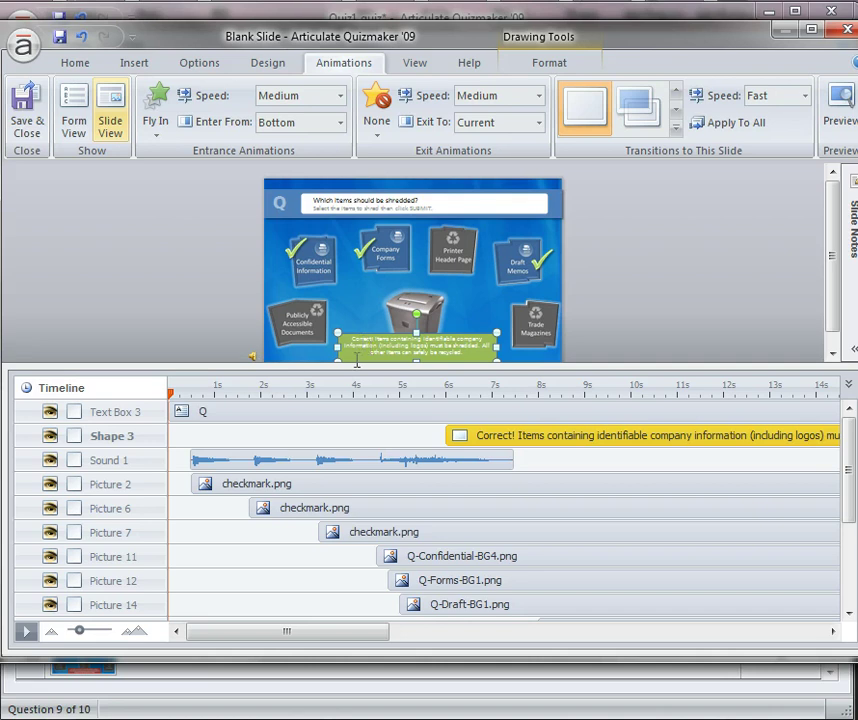
drag(356, 369, 349, 447)
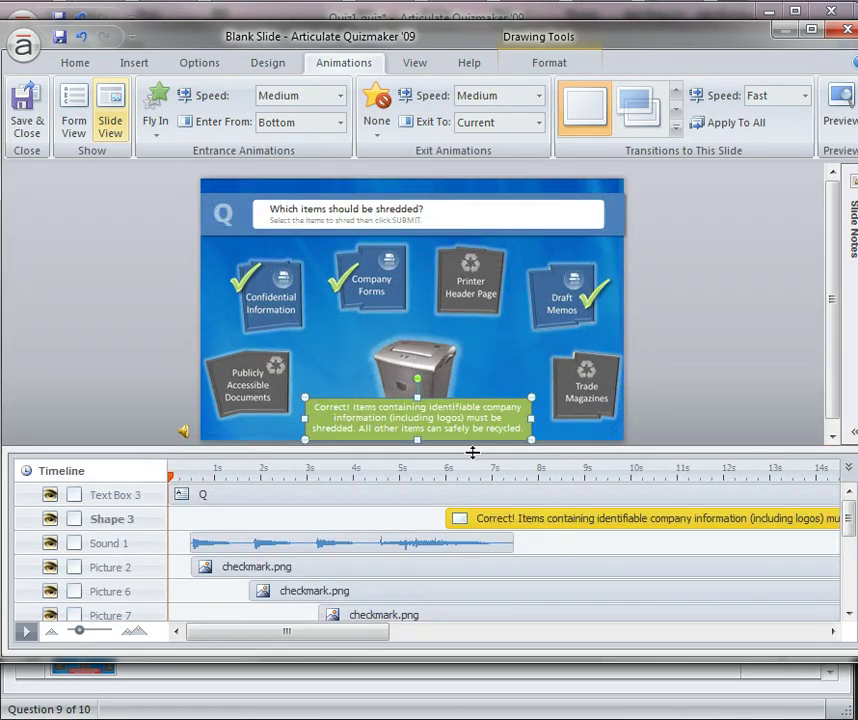
drag(472, 452, 481, 475)
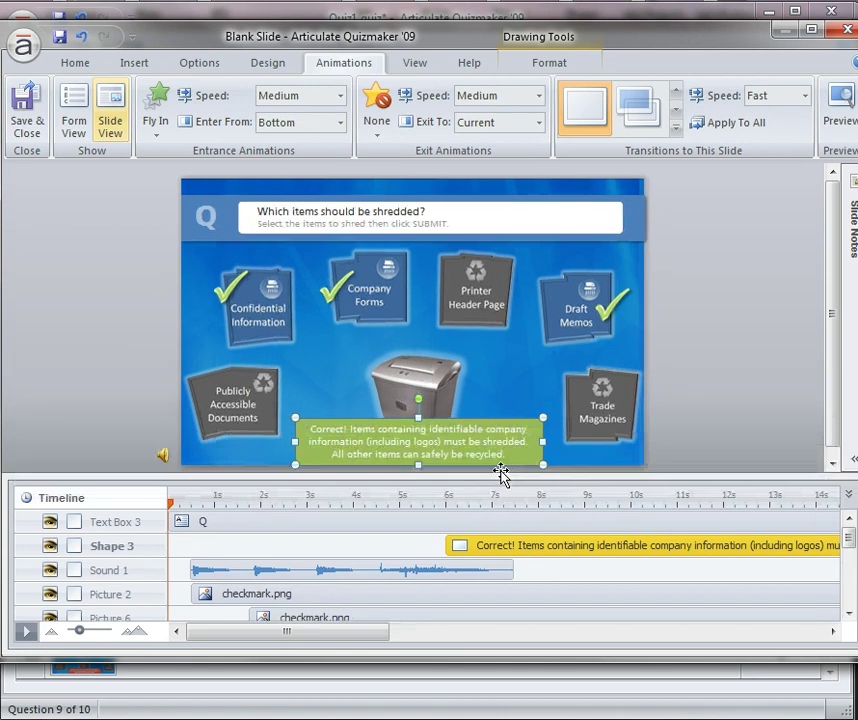